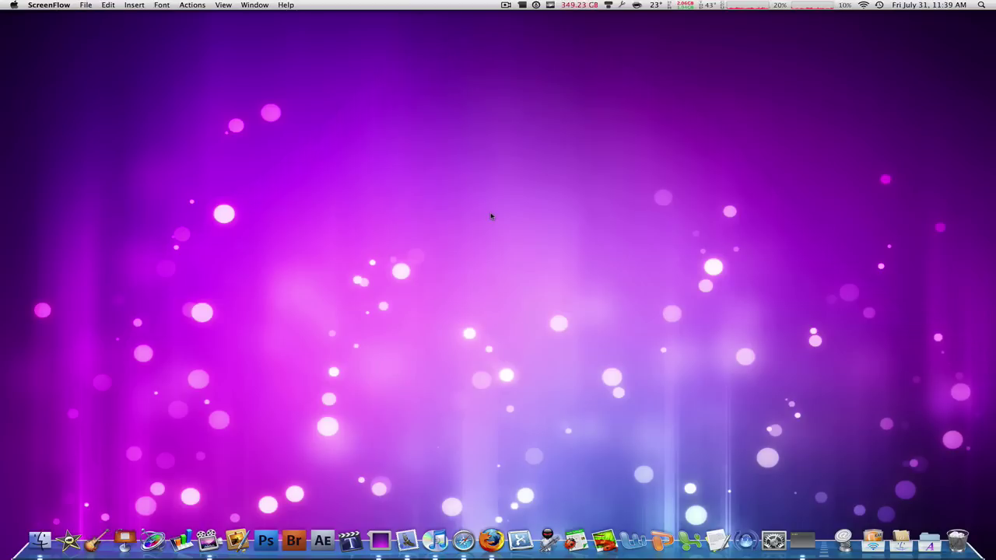
# Check iMovie's size in the Applications folder (116.5 MB) via its Info window, then close it
pyautogui.click(43, 537)
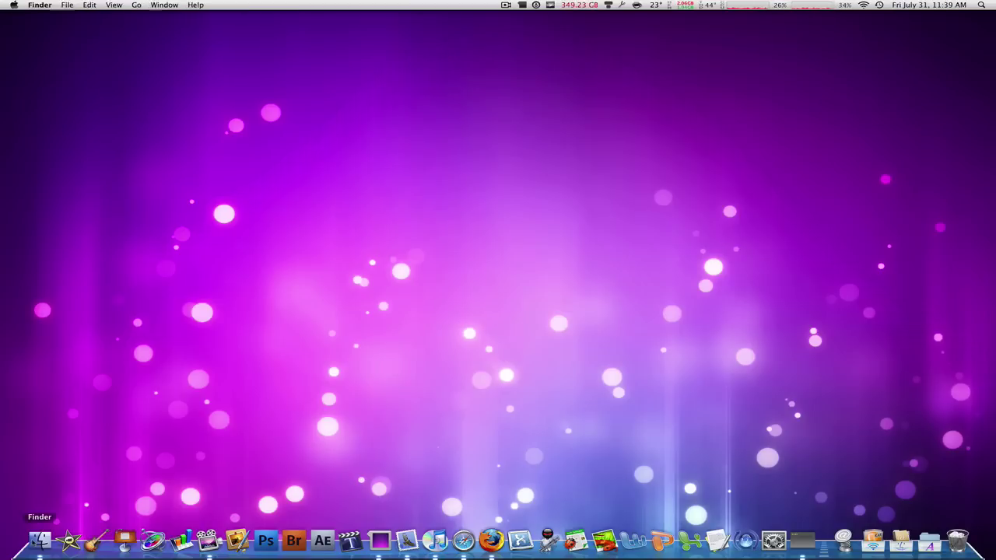
pyautogui.click(50, 131)
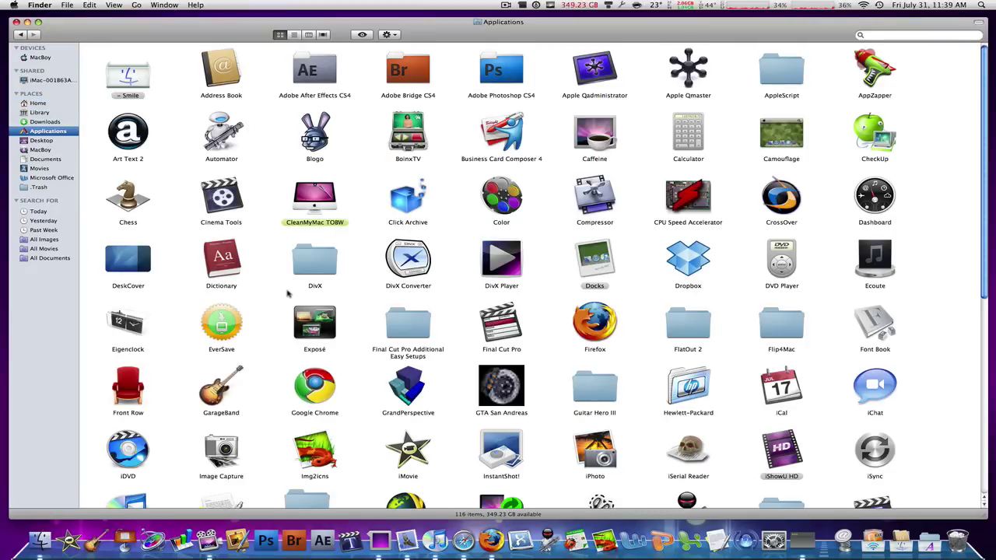
pyautogui.click(413, 442)
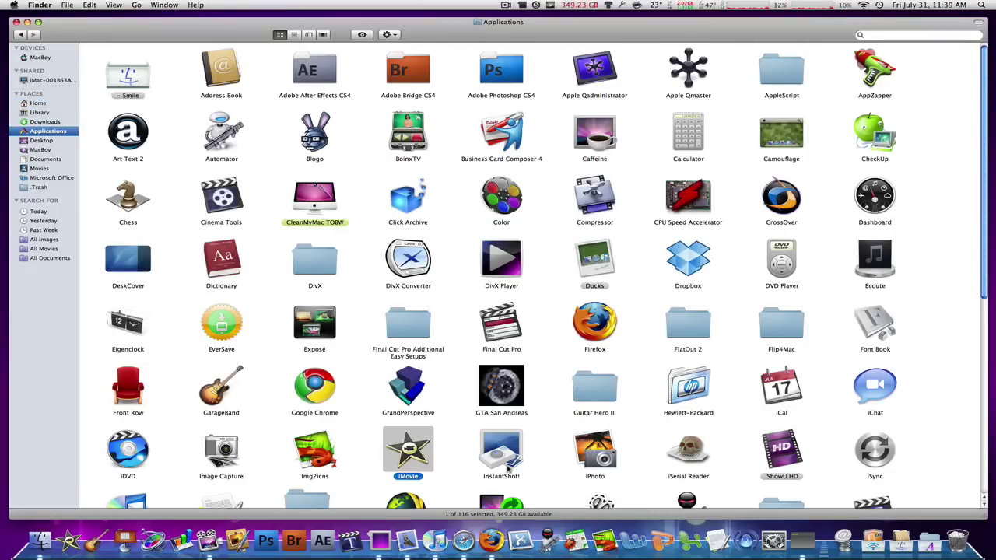
pyautogui.press('super+i')
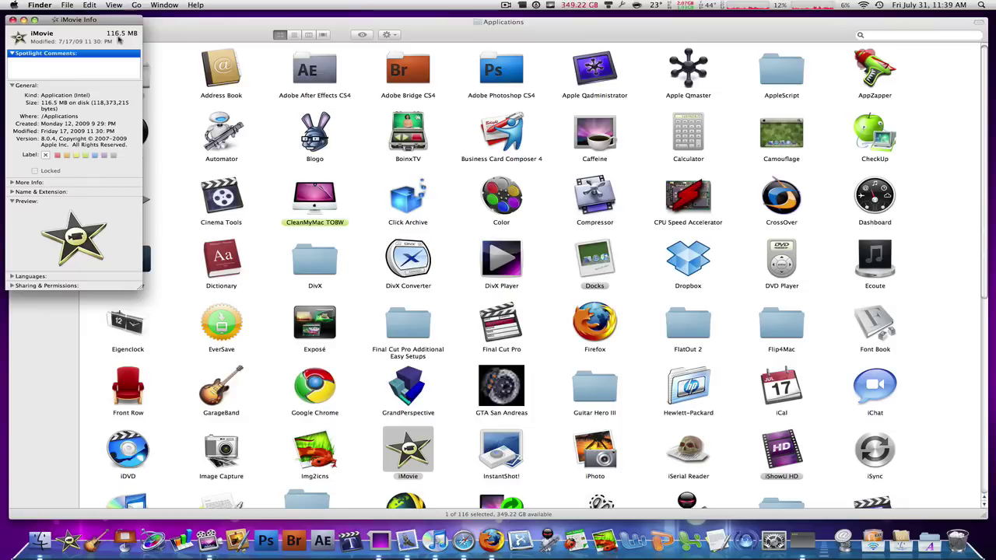
pyautogui.click(13, 19)
# Deselect iMovie, scroll down the Applications folder and launch Xslimmer
pyautogui.click(249, 142)
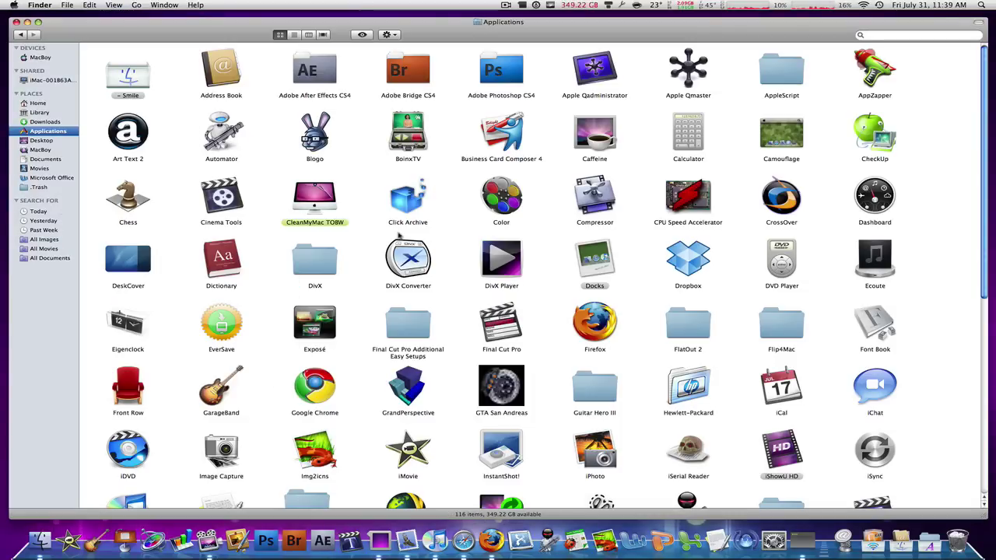
pyautogui.scroll(-3, 404, 243)
pyautogui.scroll(-2, 404, 225)
pyautogui.scroll(-2, 404, 225)
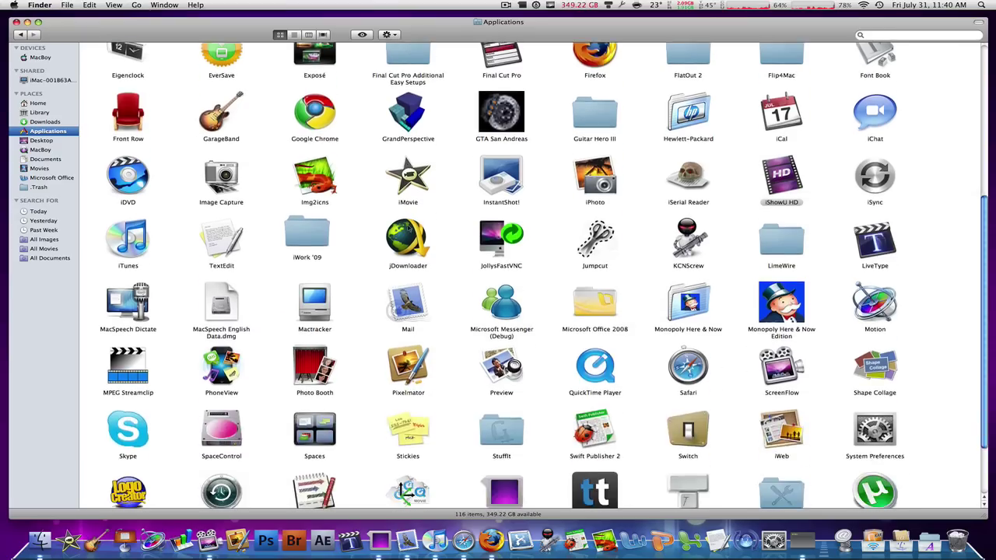
pyautogui.scroll(-2, 408, 226)
pyautogui.scroll(-1, 424, 224)
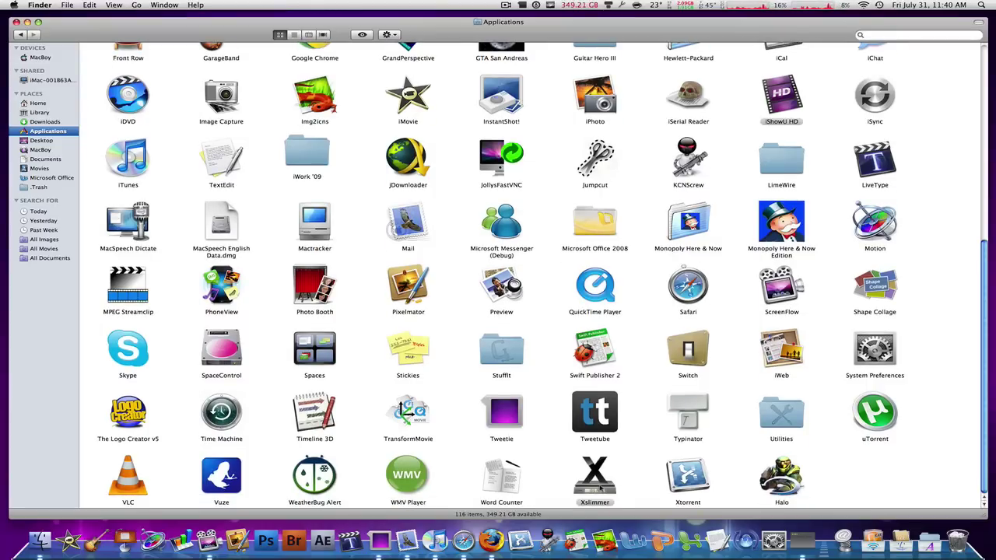
pyautogui.doubleClick(601, 488)
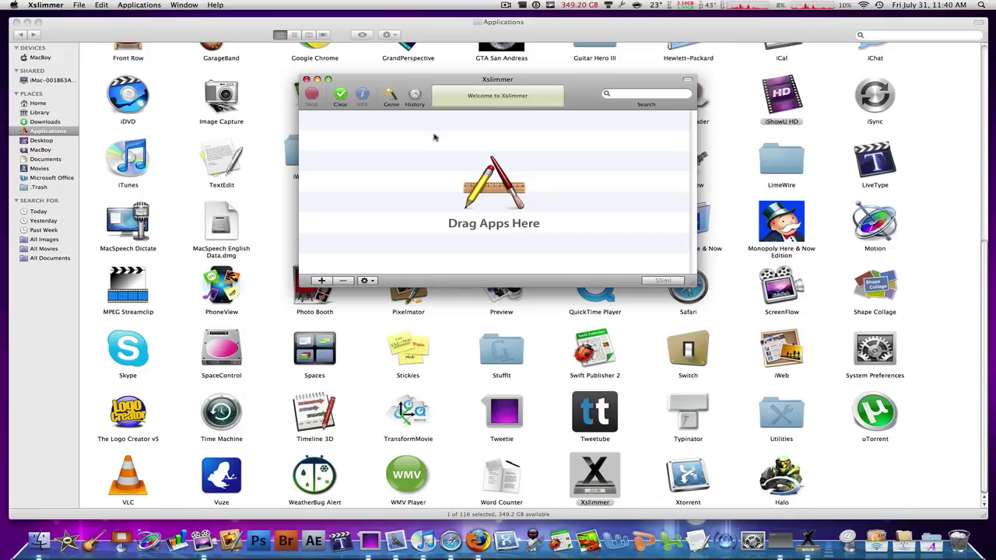
# Drop iMovie onto Xslimmer, see it cannot be slimmed further, and quit Xslimmer
pyautogui.scroll(3, 216, 123)
pyautogui.scroll(5, 216, 123)
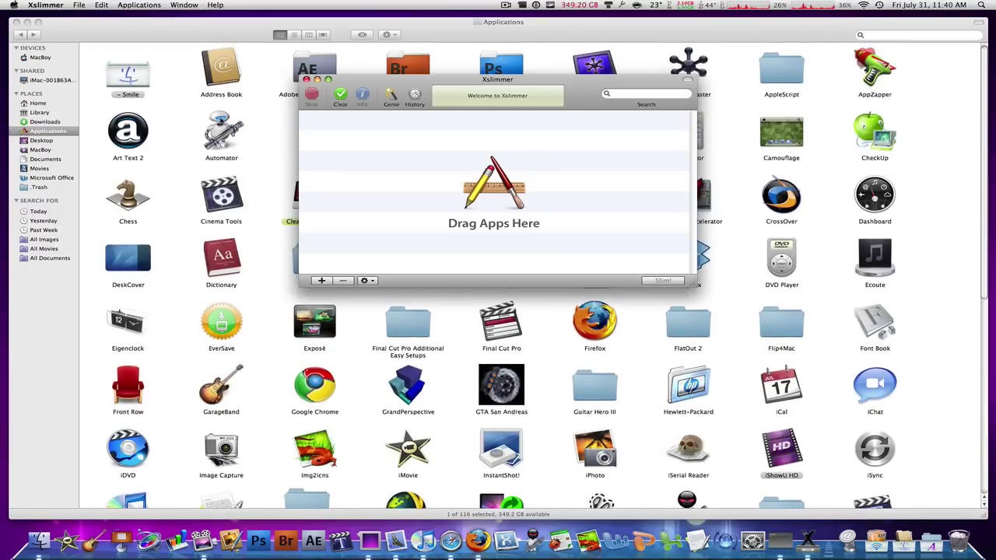
pyautogui.scroll(-1, 221, 120)
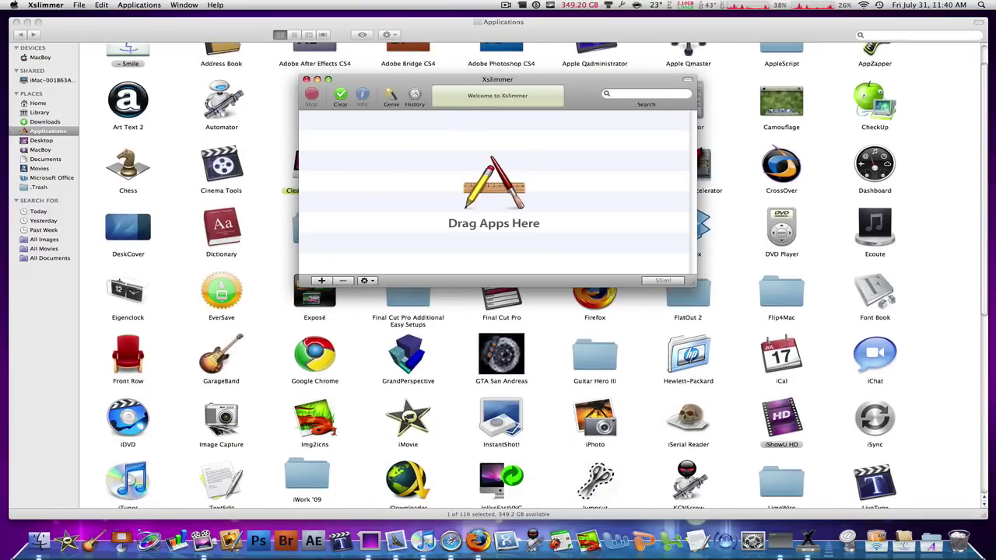
pyautogui.moveTo(409, 424); pyautogui.dragTo(430, 180)
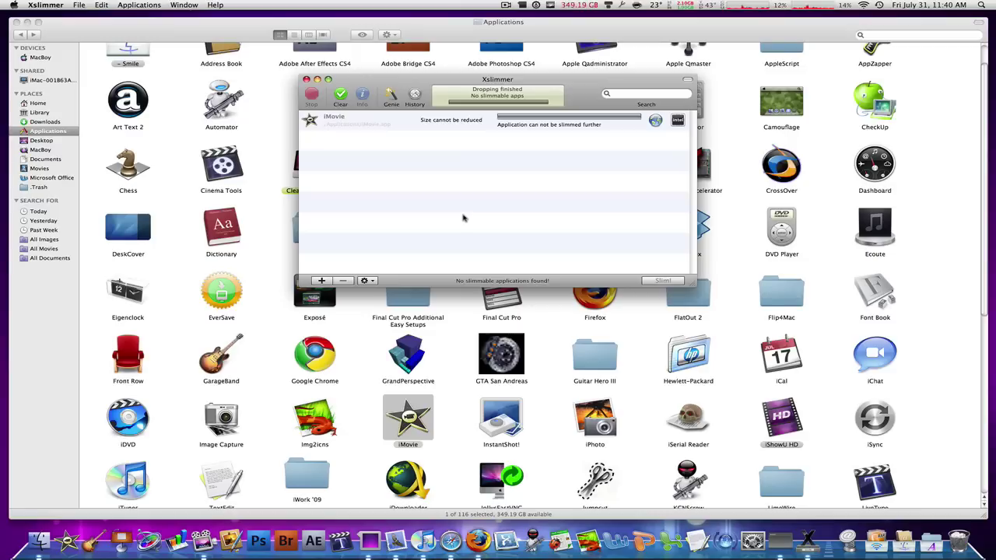
pyautogui.press('super+q')
pyautogui.press('super+w')
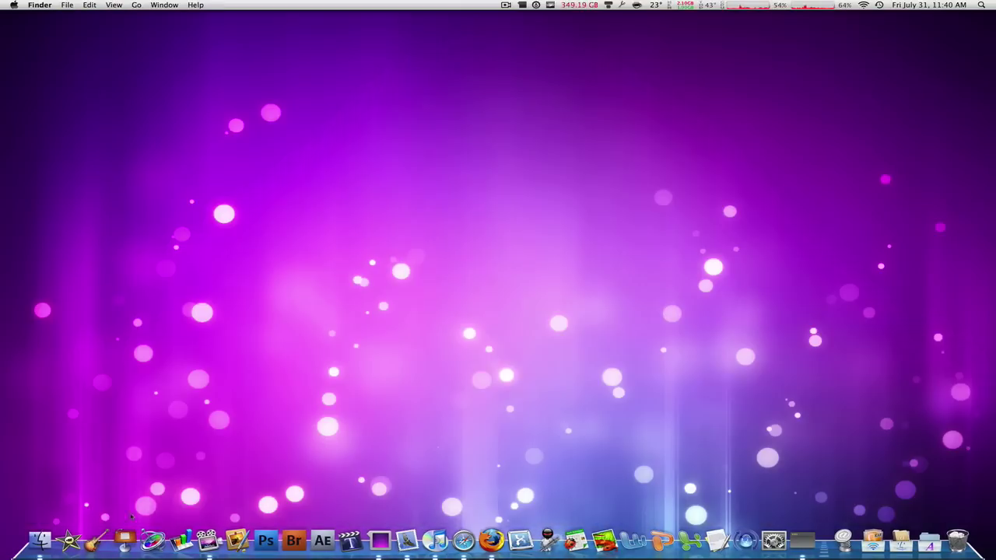
pyautogui.click(70, 544)
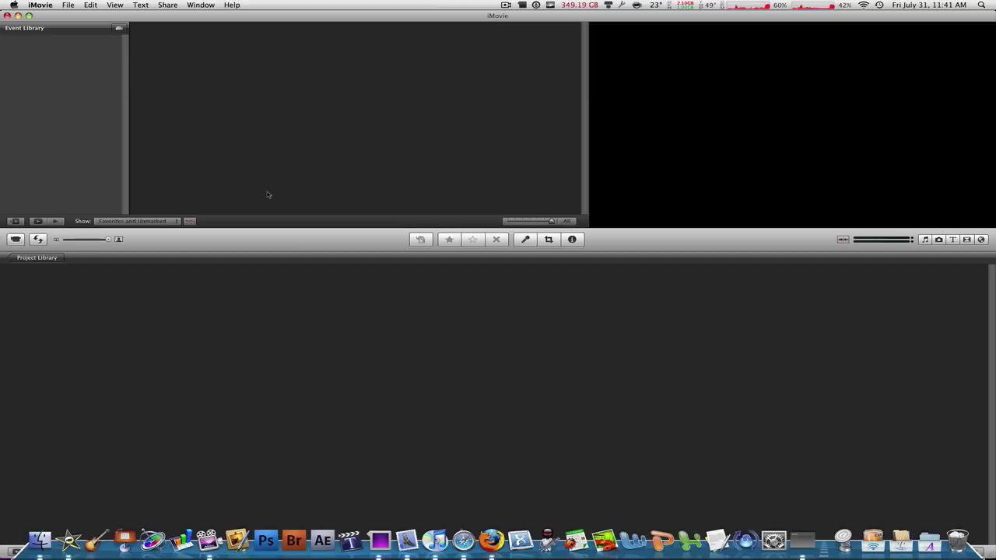
pyautogui.click(46, 259)
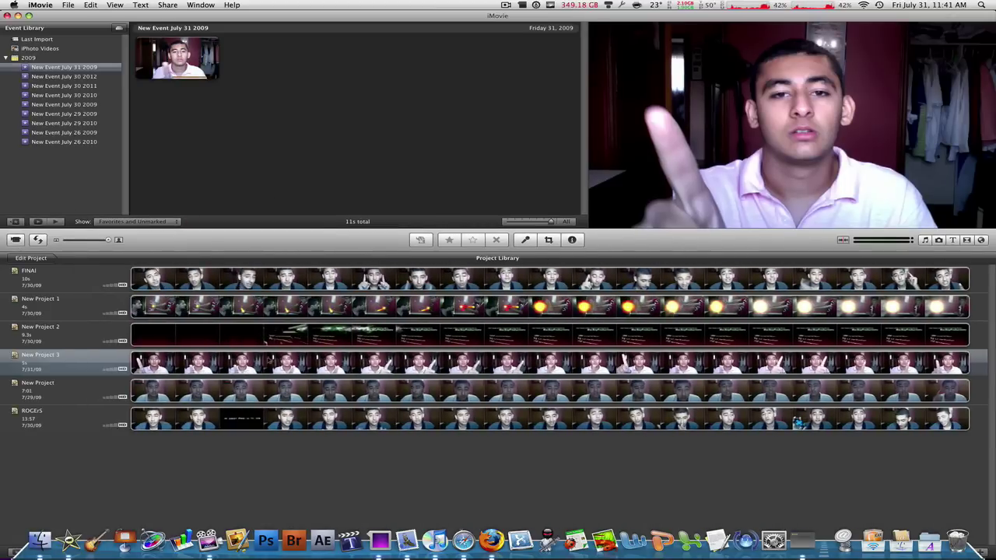
pyautogui.doubleClick(103, 283)
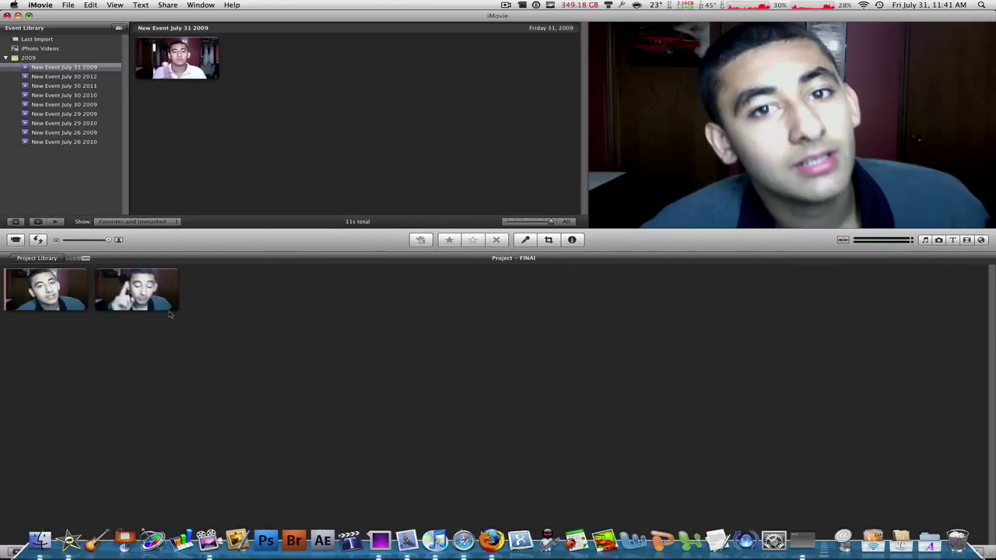
pyautogui.click(24, 259)
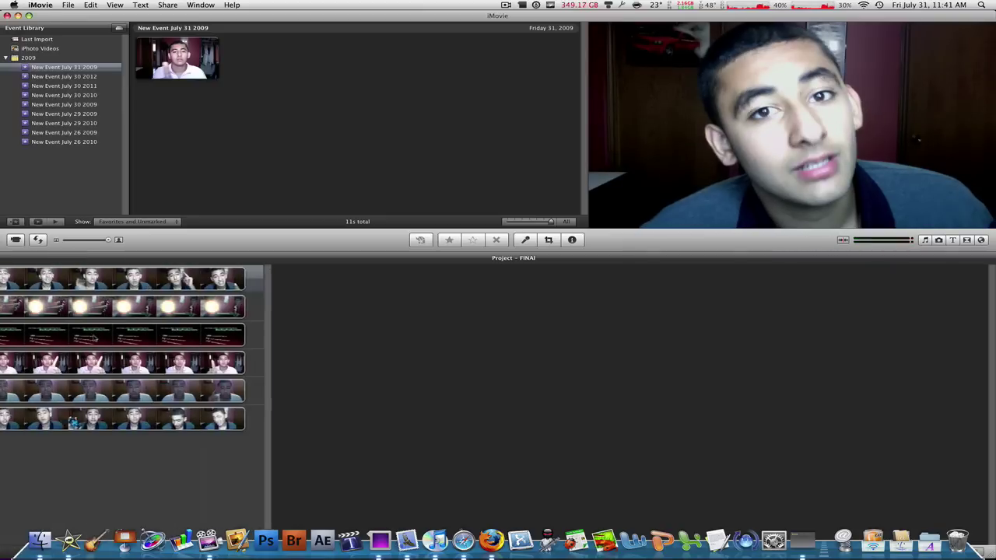
pyautogui.click(61, 339)
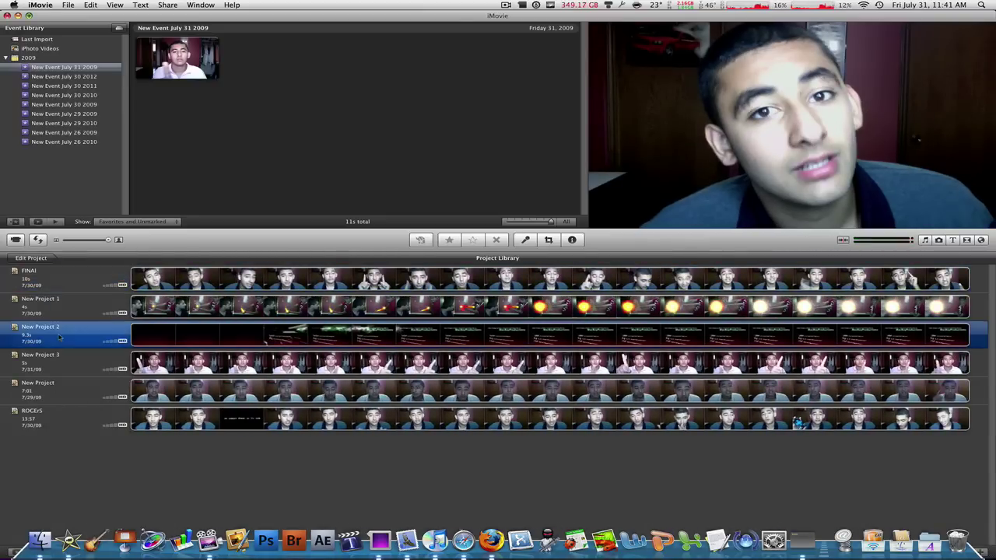
pyautogui.doubleClick(66, 340)
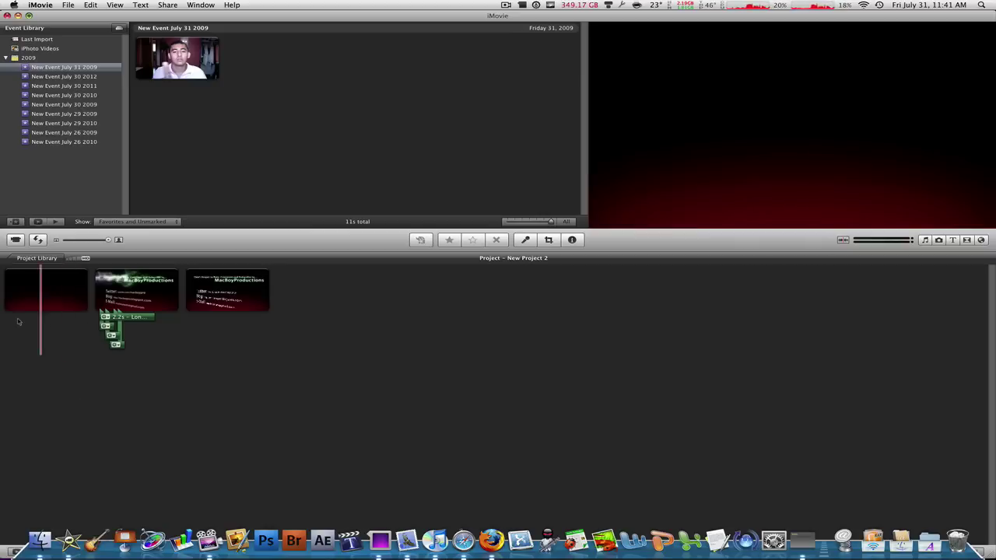
pyautogui.press('space')
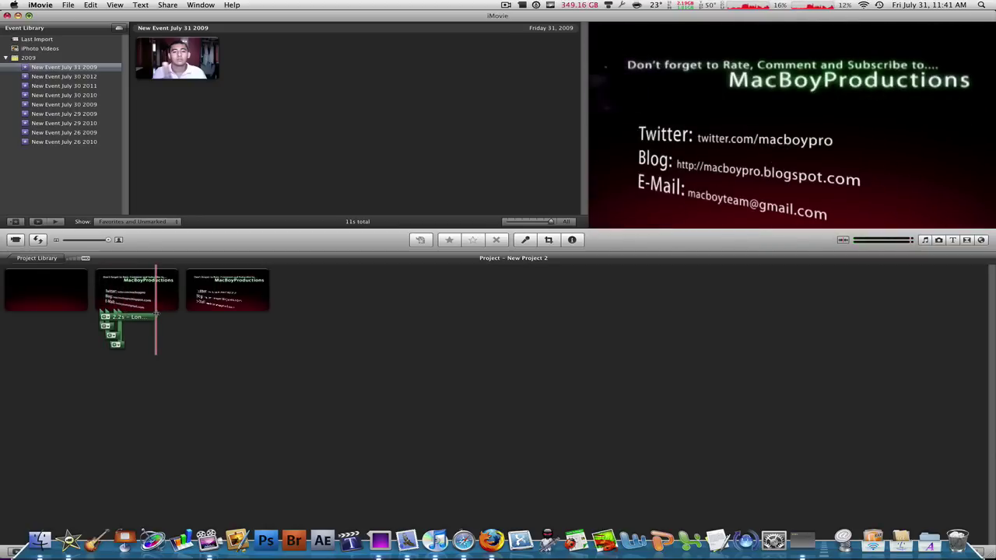
pyautogui.press('super+h')
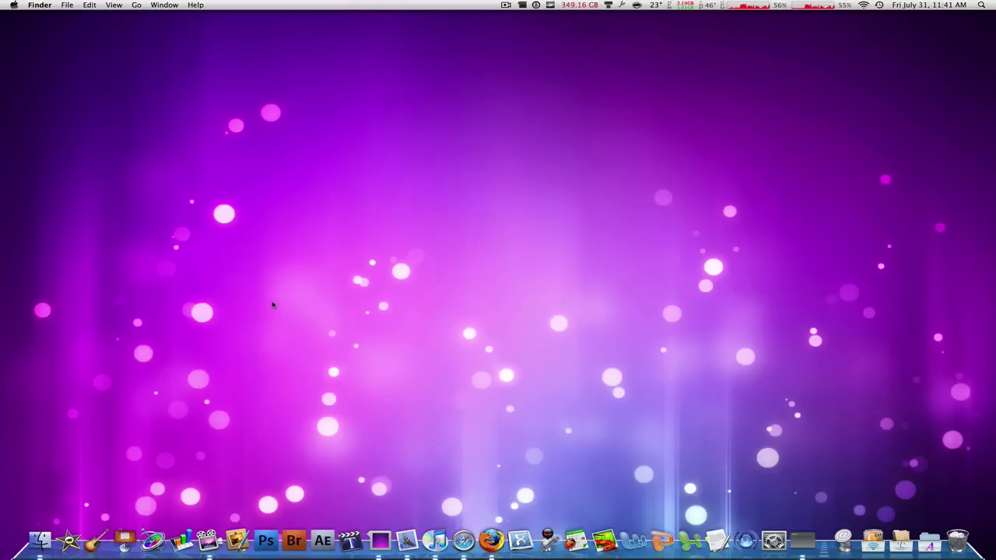